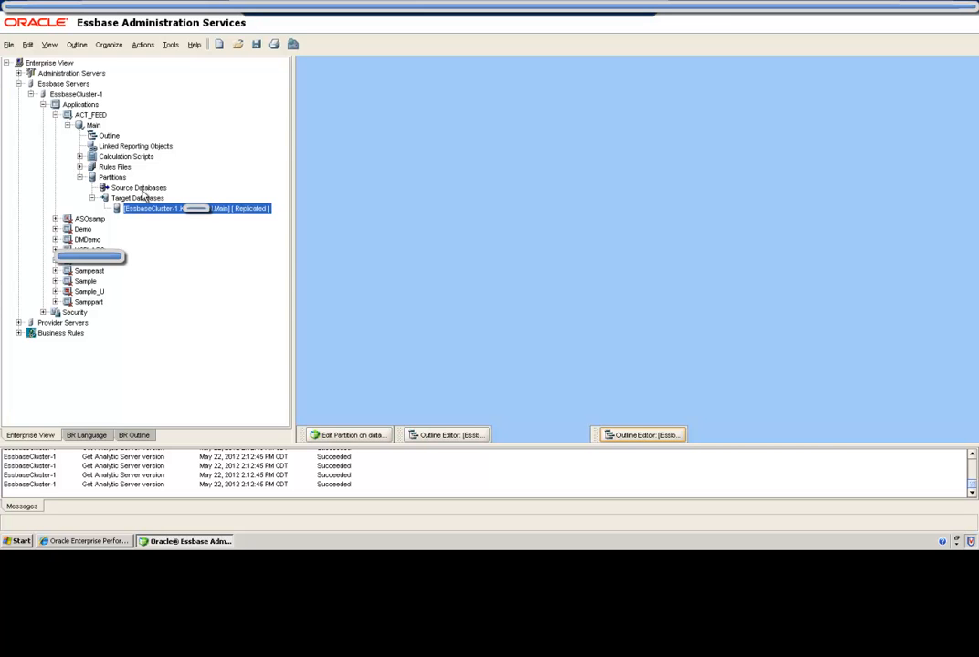
Open the replicated target partition of the ACT_FEED Main database for editing.
click(113, 178)
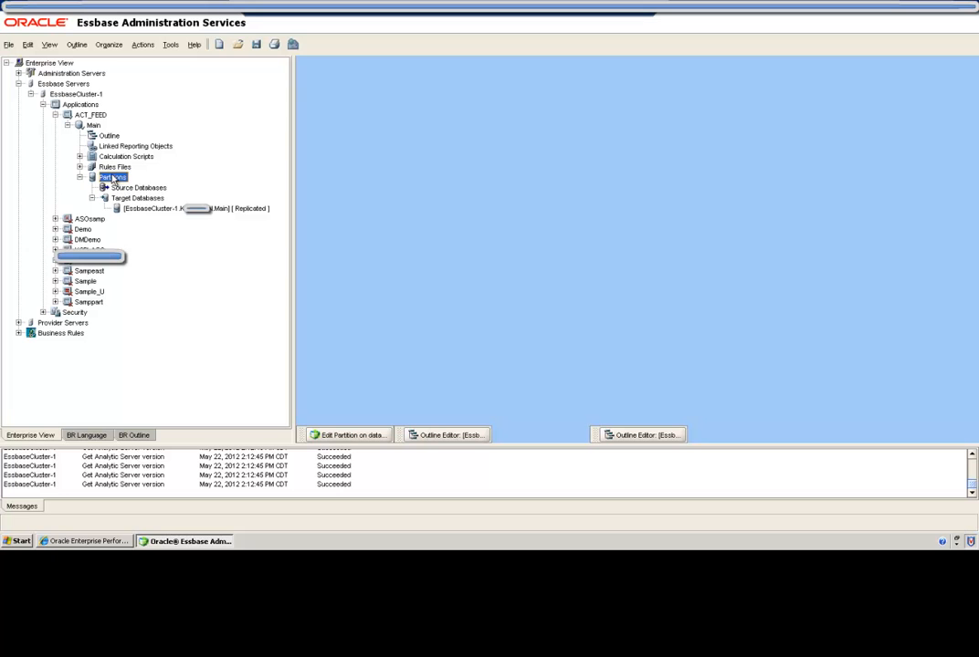
right_click(113, 179)
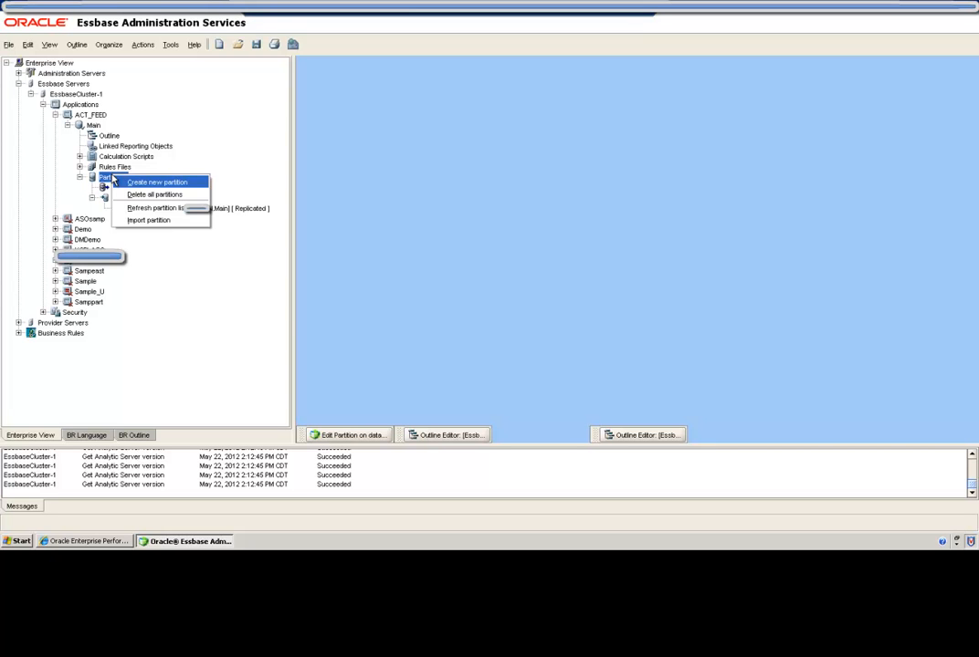
click(244, 214)
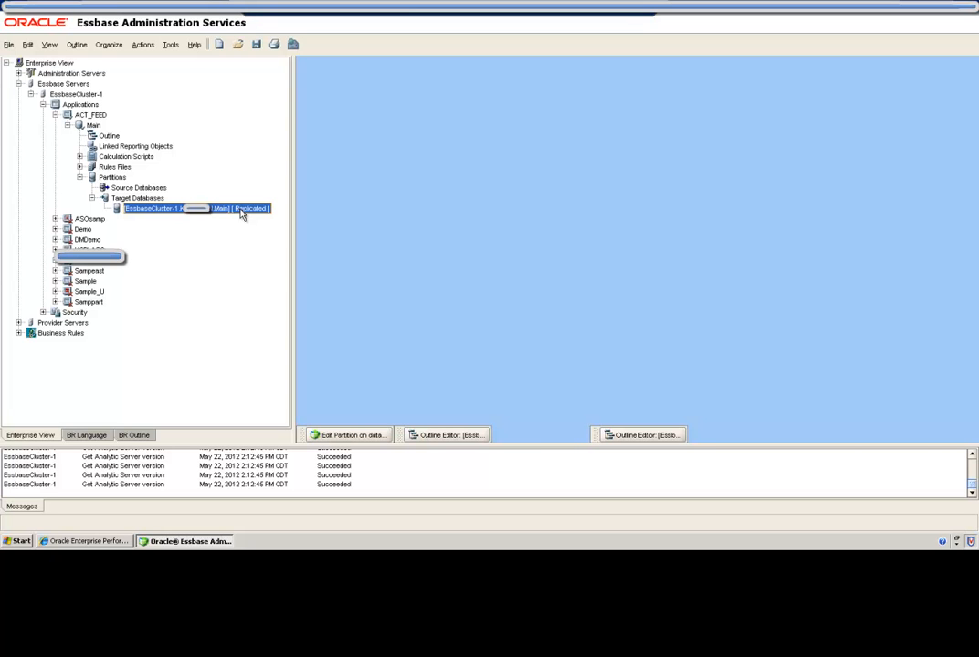
right_click(242, 212)
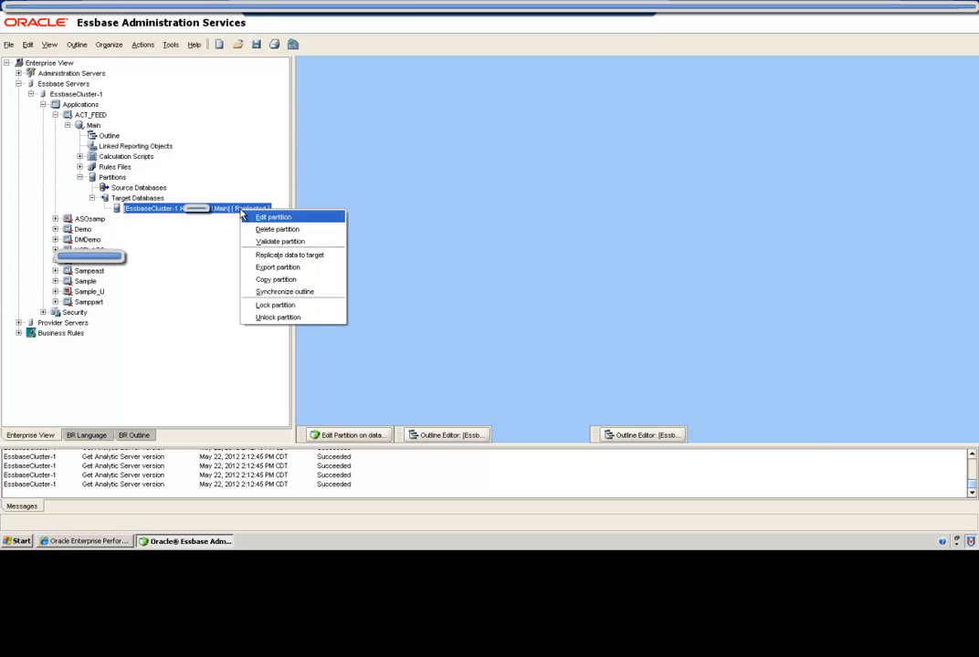
click(265, 218)
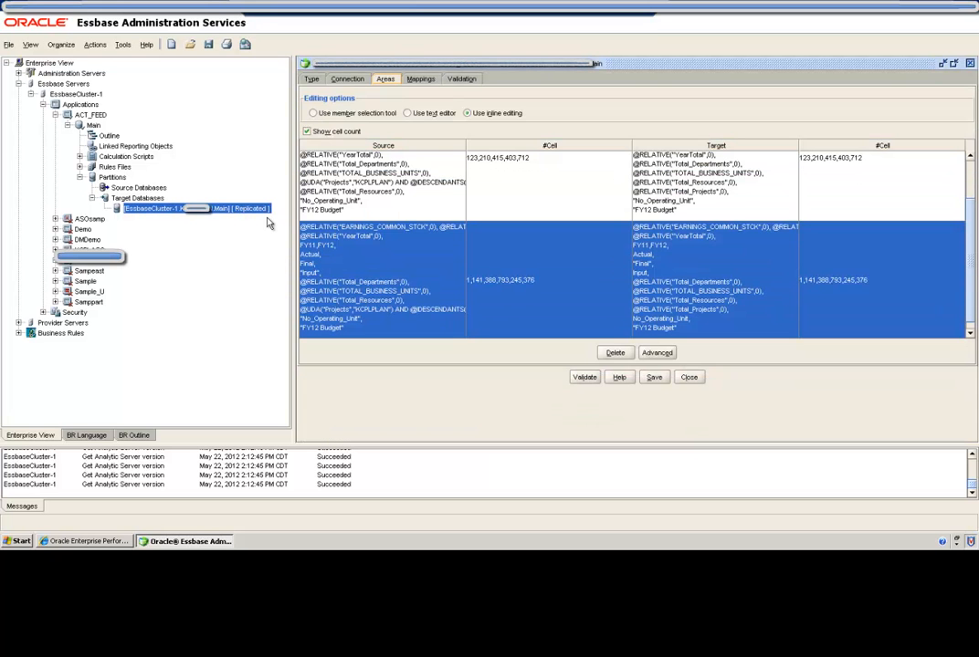
Review the partition's type and its source and target connection settings, and return to the area definitions.
click(312, 80)
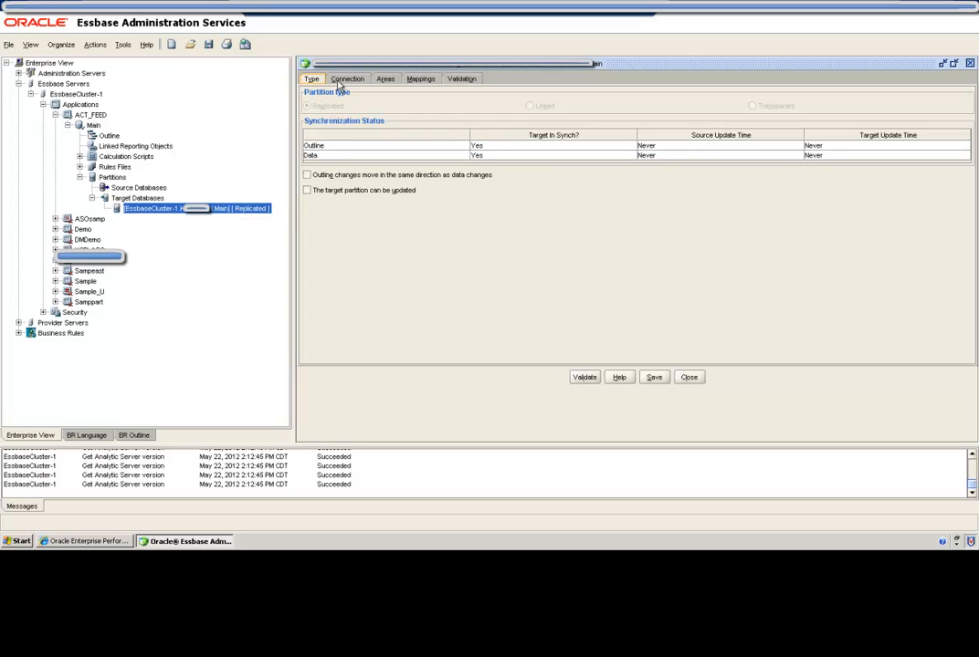
click(345, 79)
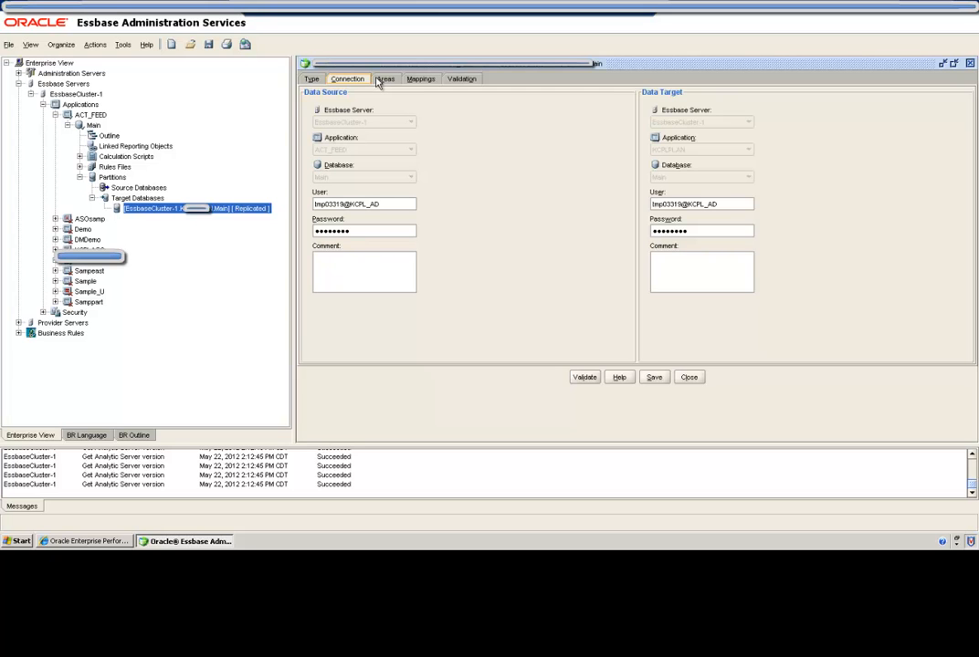
click(384, 80)
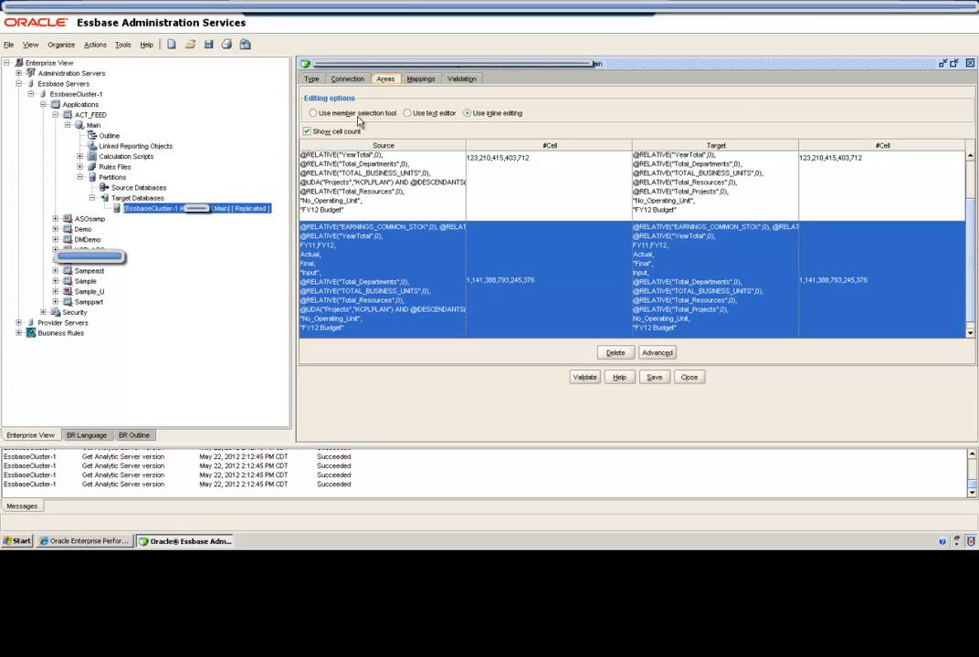
Open the first area's source definition with the member selection tool and accept its member rules.
click(313, 113)
click(352, 185)
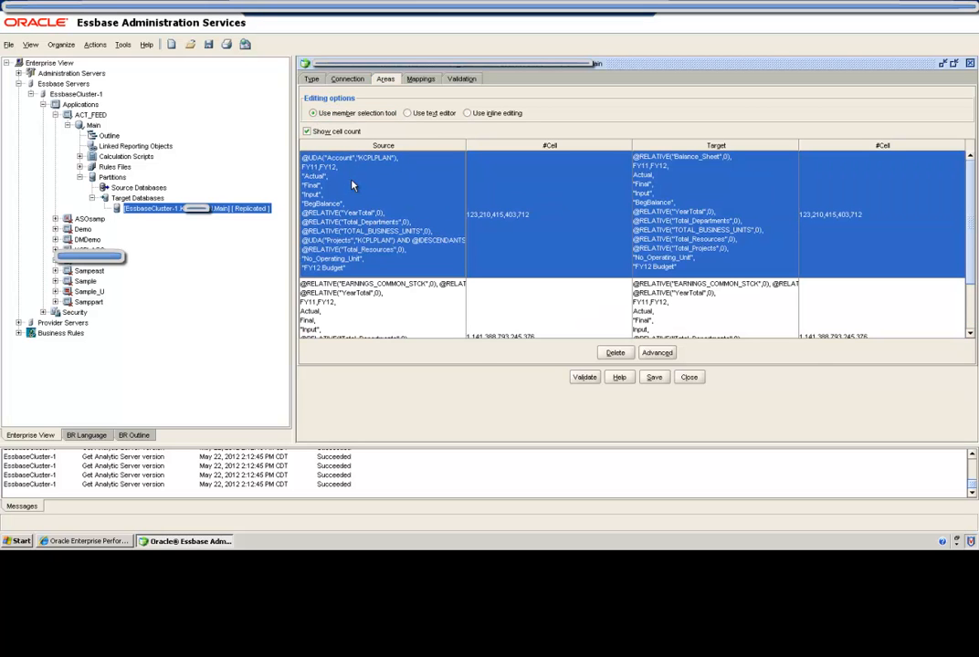
double_click(352, 185)
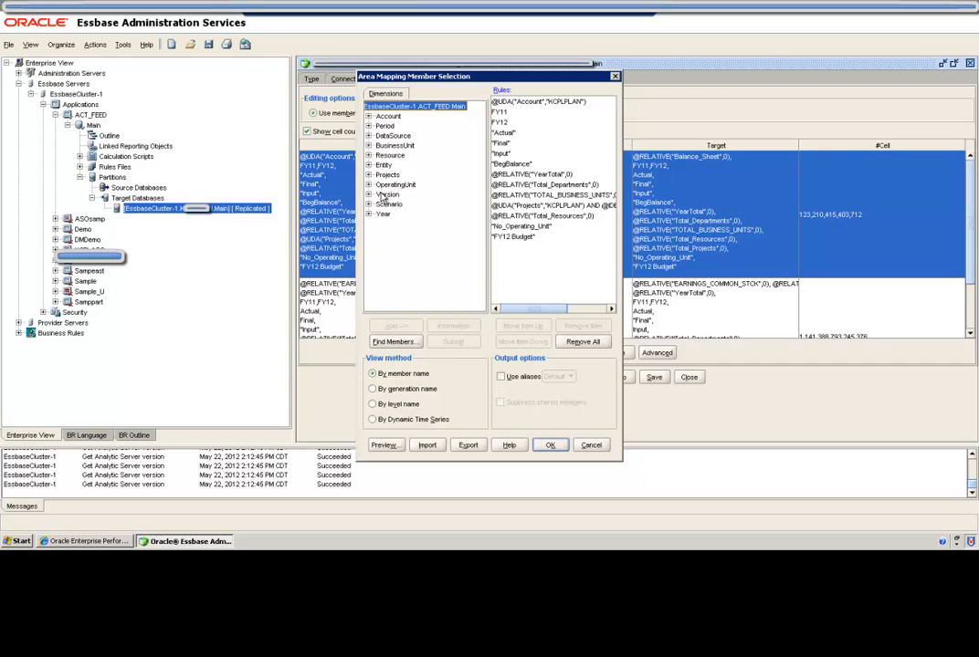
click(551, 445)
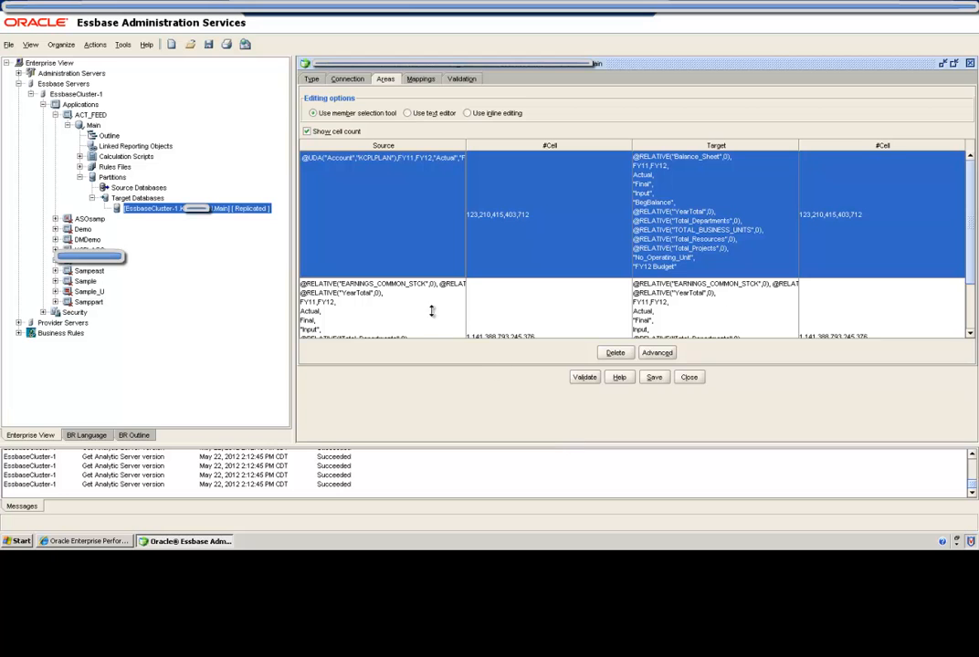
View the second area's source definition in an enlarged text editor and accept it.
click(411, 117)
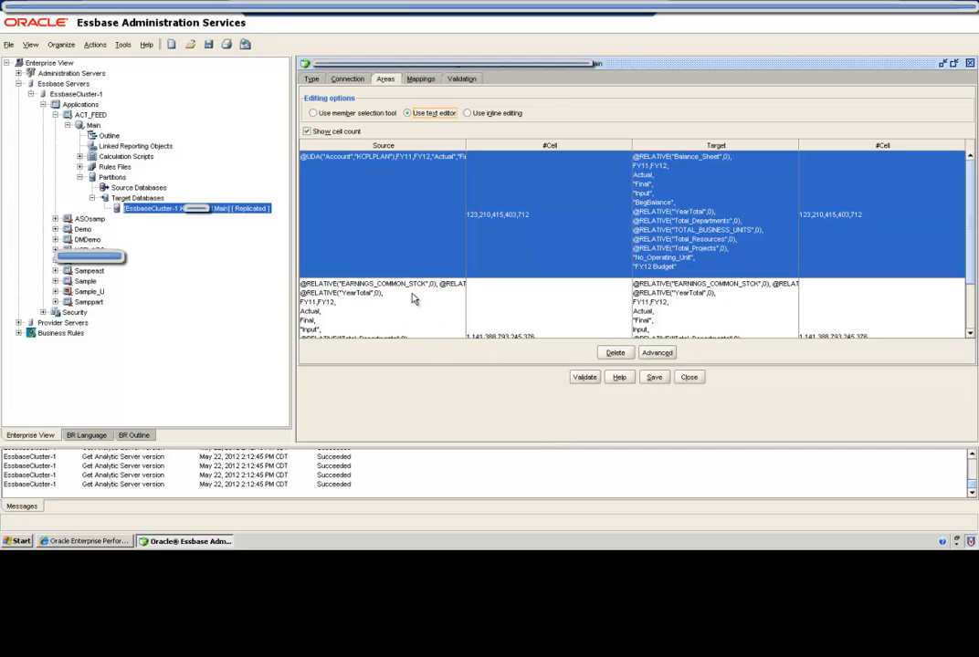
double_click(411, 318)
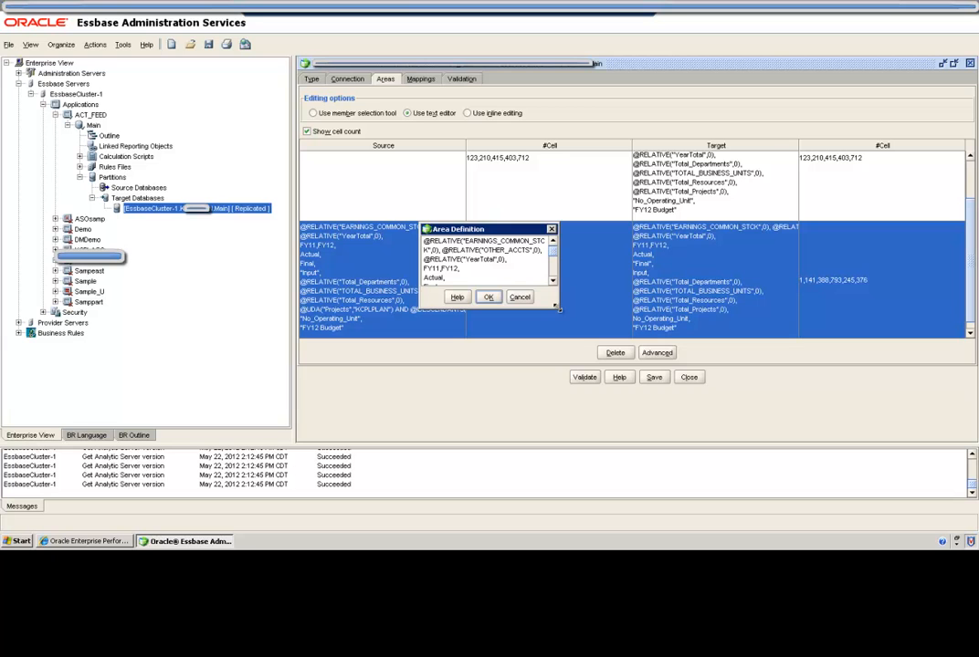
drag(559, 309, 736, 445)
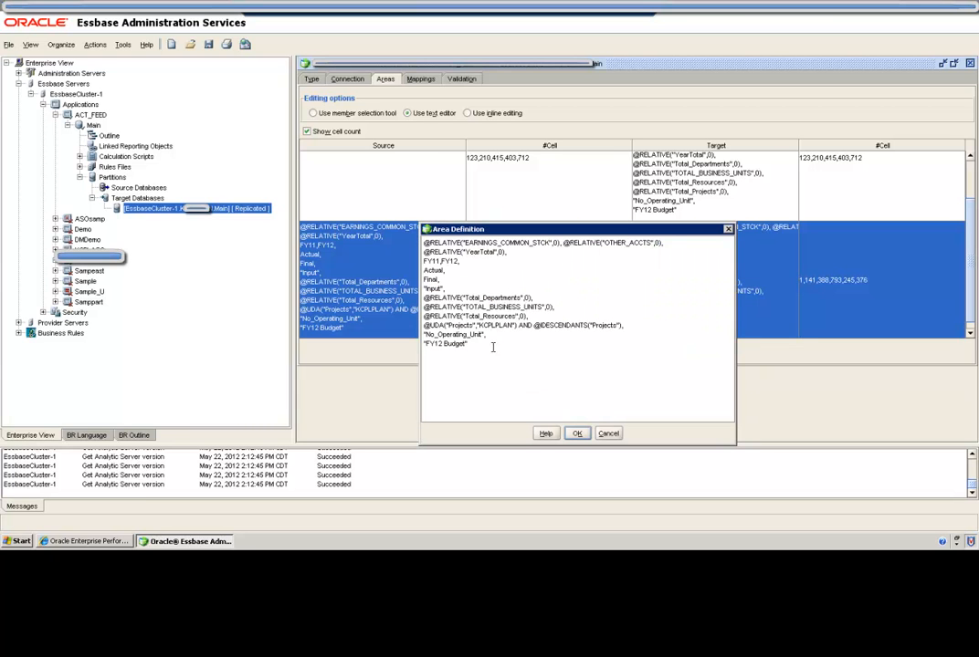
click(577, 433)
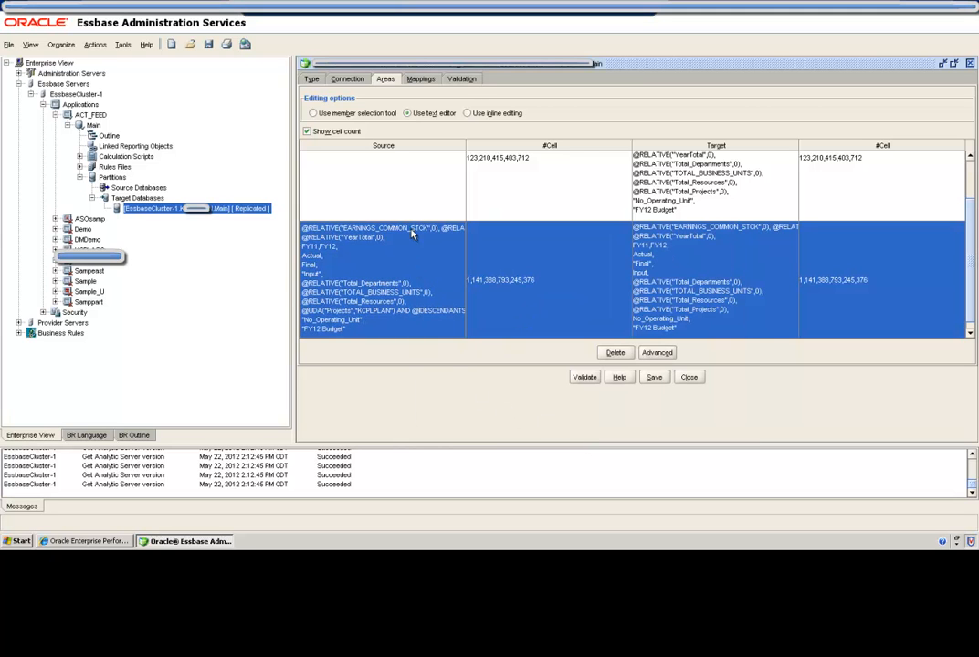
Switch area editing to inline mode and open the second area's source definition in its cell.
click(467, 115)
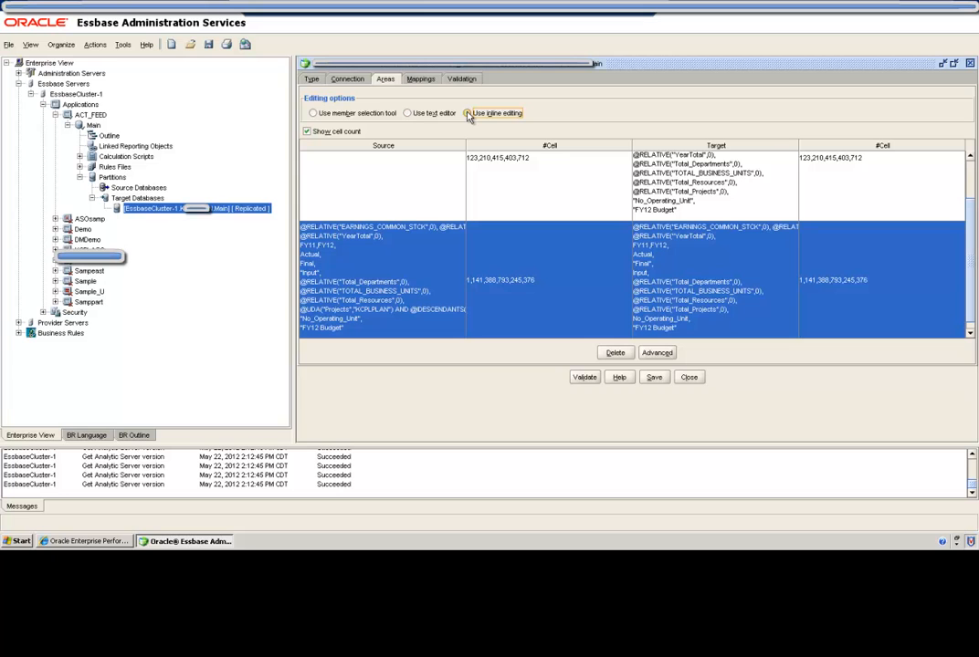
double_click(410, 255)
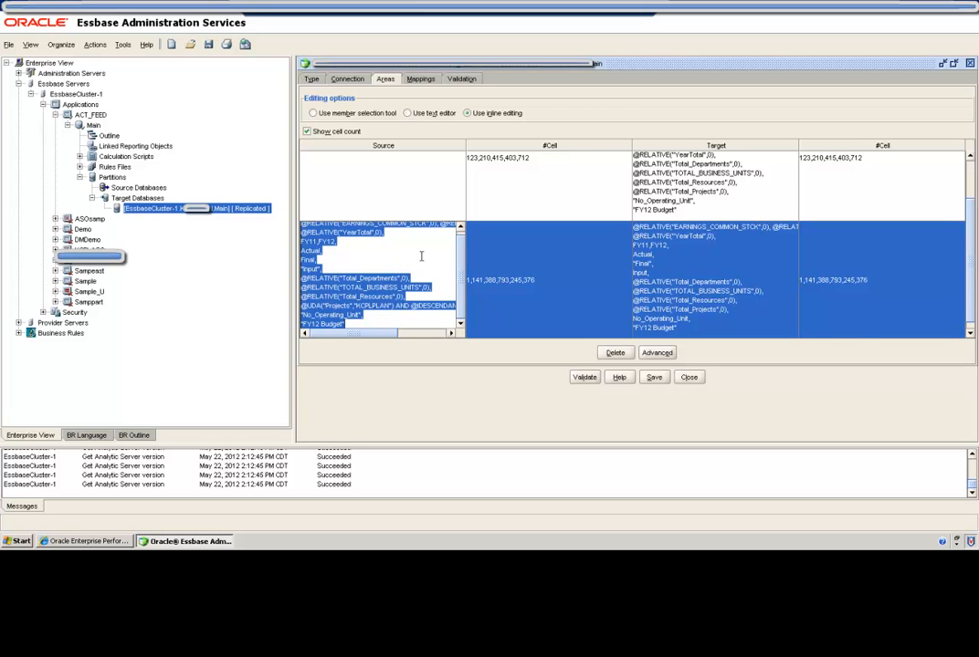
scroll(395, 169, up, 2)
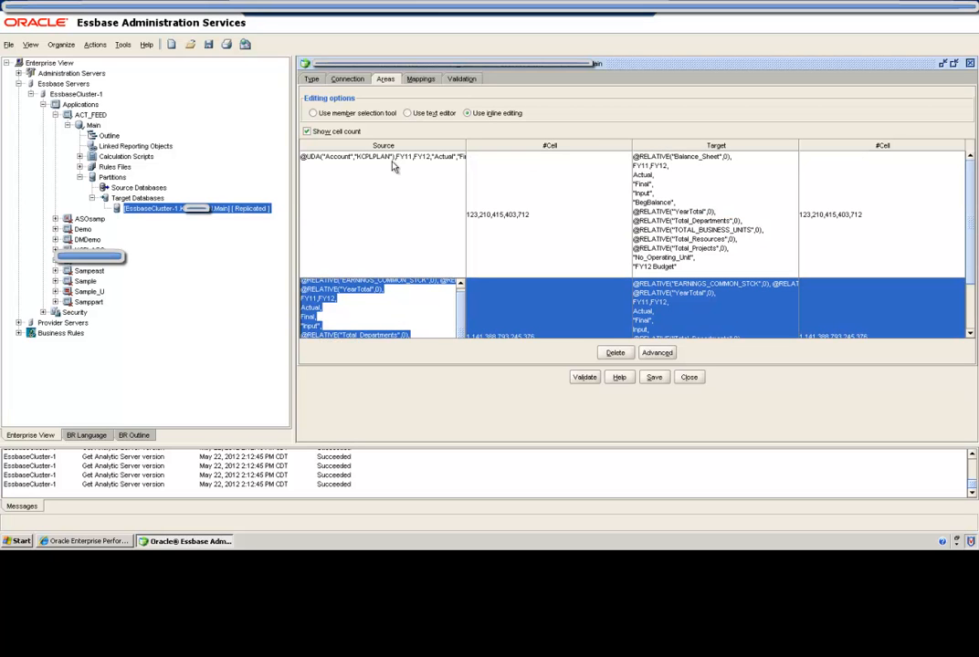
Set area editing to the text editor and review the first area's area-specific member mapping.
click(407, 113)
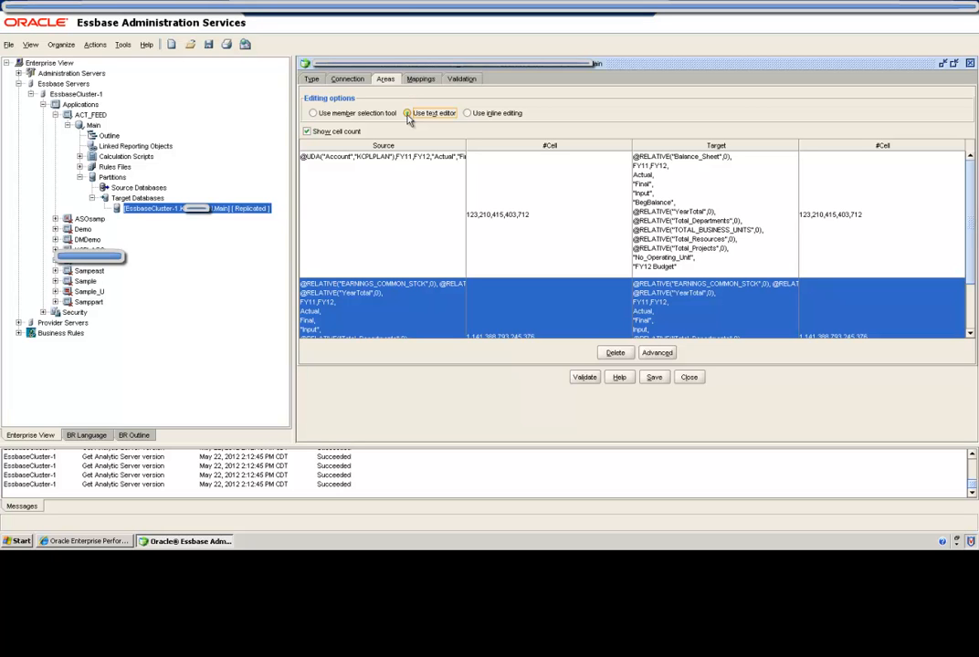
click(445, 214)
click(657, 353)
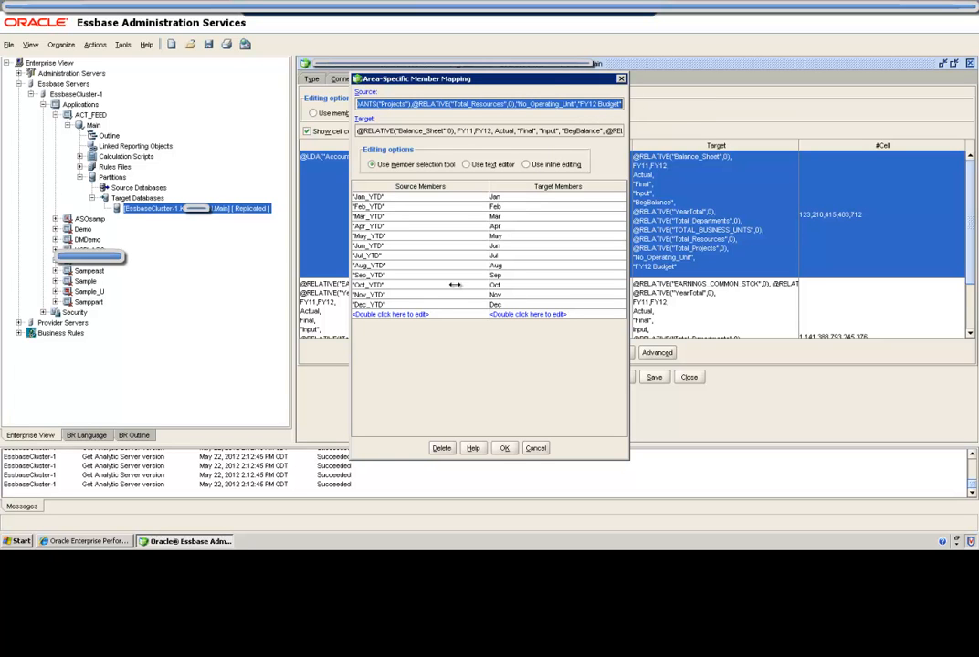
click(504, 447)
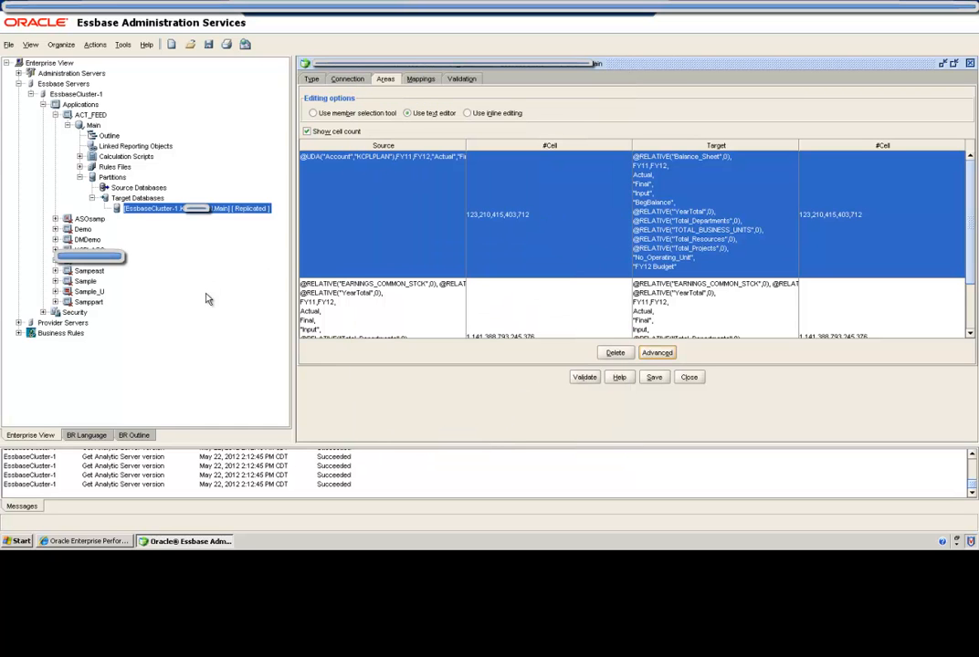
Check the second area's area-specific member mapping and the partition-wide mappings, and return to the areas.
click(356, 306)
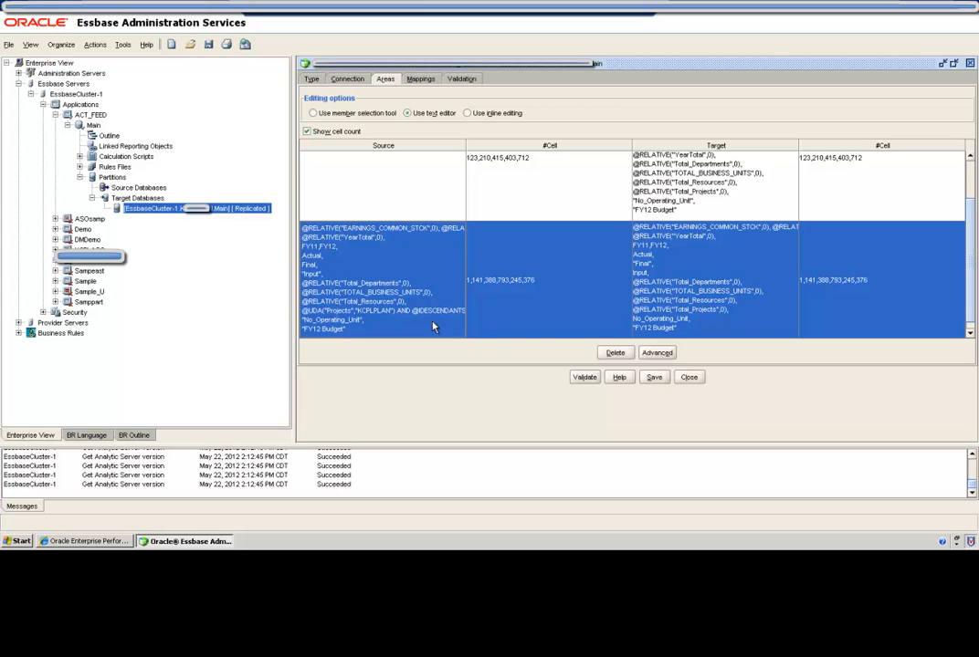
click(661, 357)
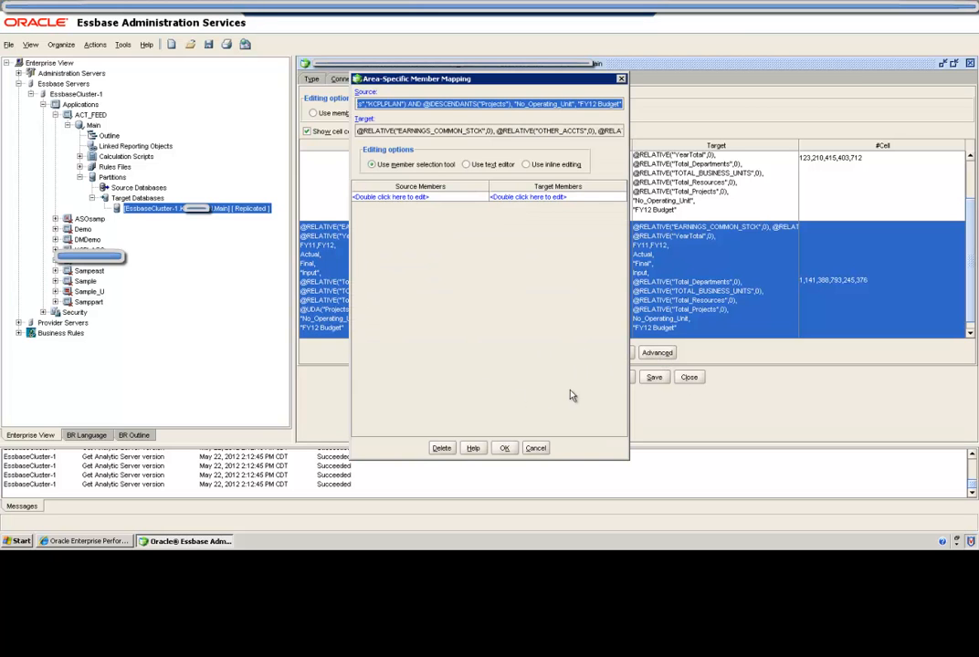
click(505, 448)
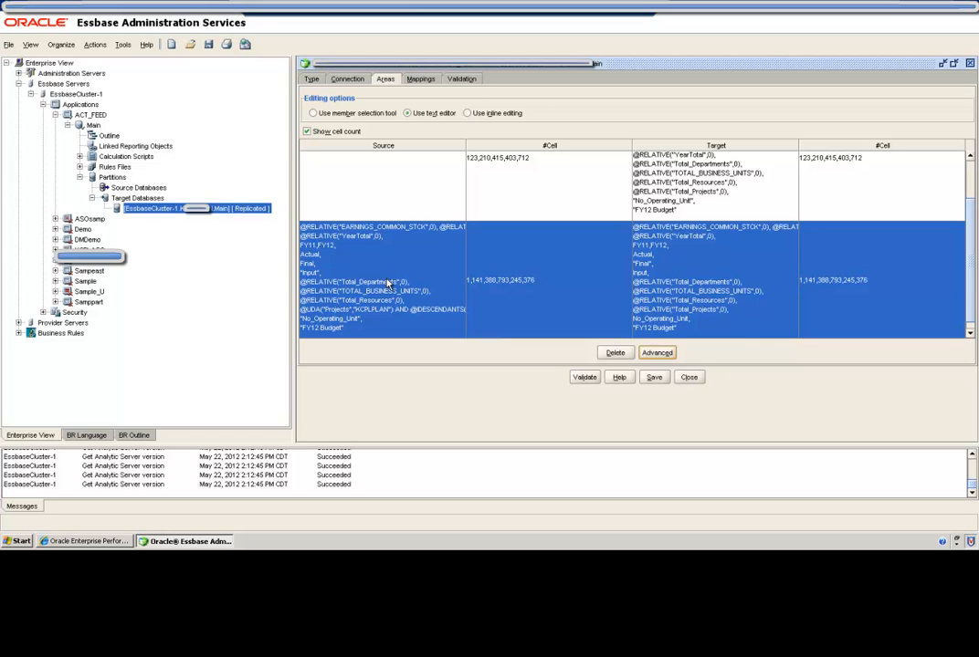
click(422, 81)
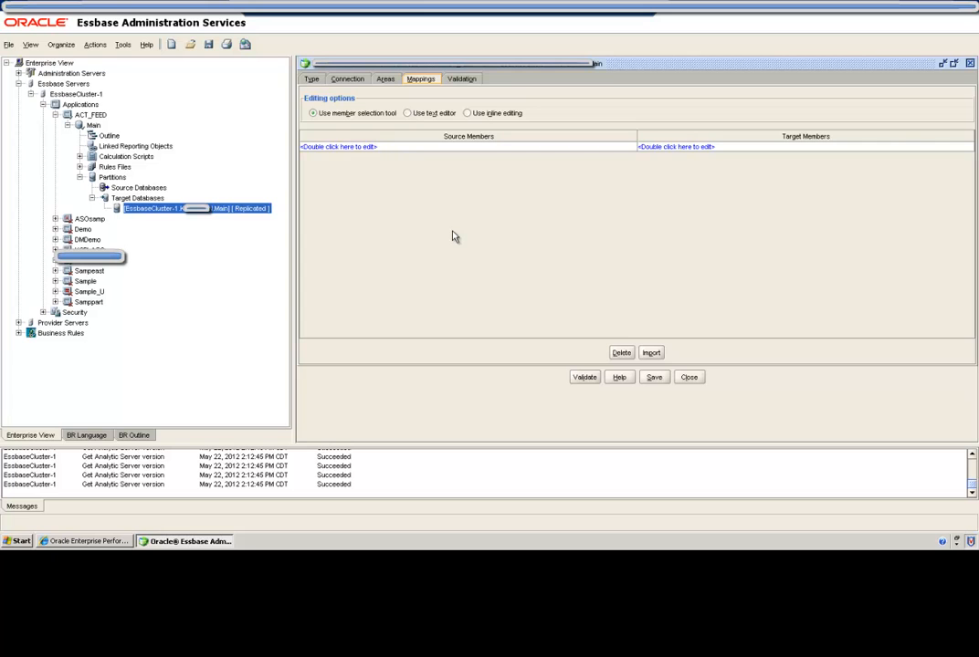
click(387, 79)
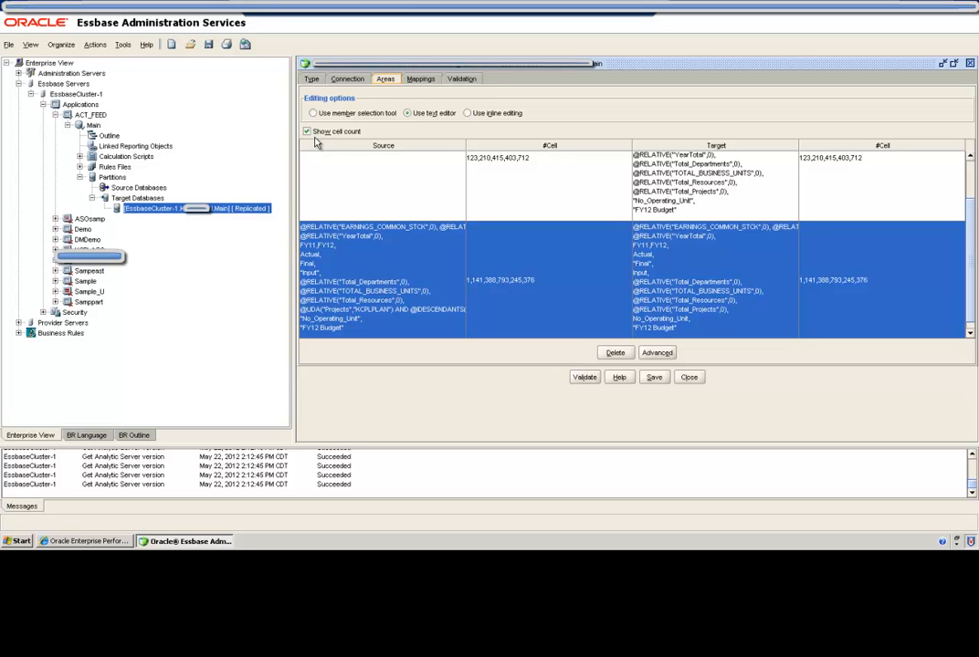
Save the edited partition and acknowledge the update.
click(652, 378)
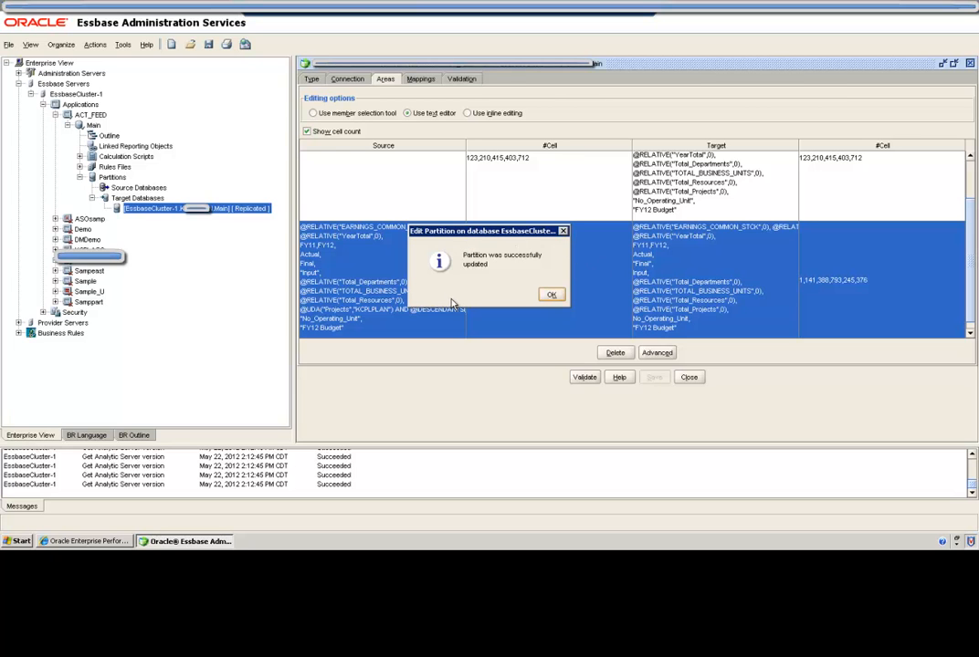
click(551, 294)
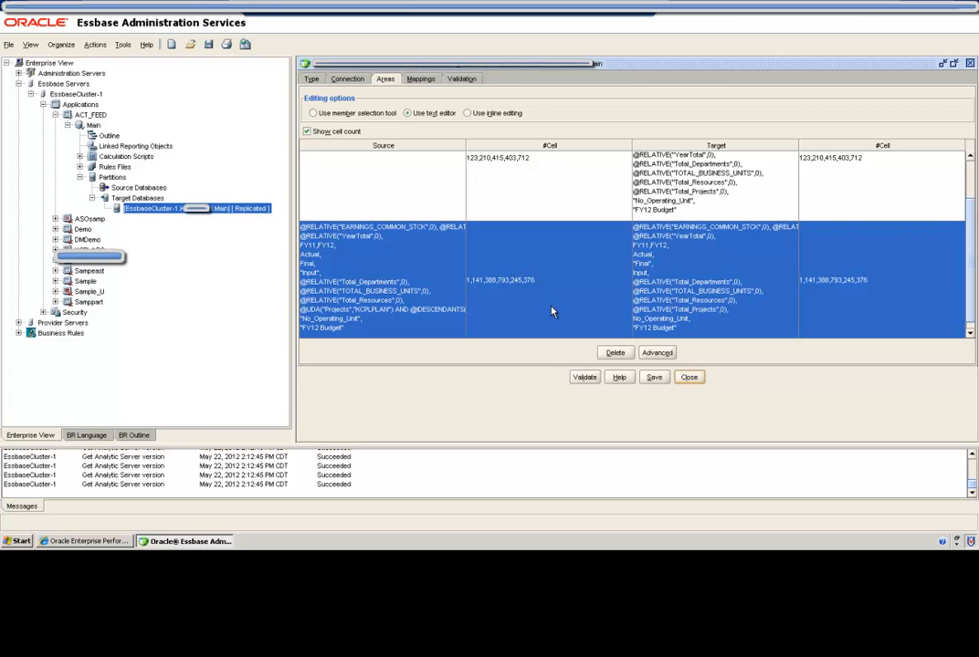
Replicate the data of the ACT_FEED Main replicated partition to its target.
right_click(190, 211)
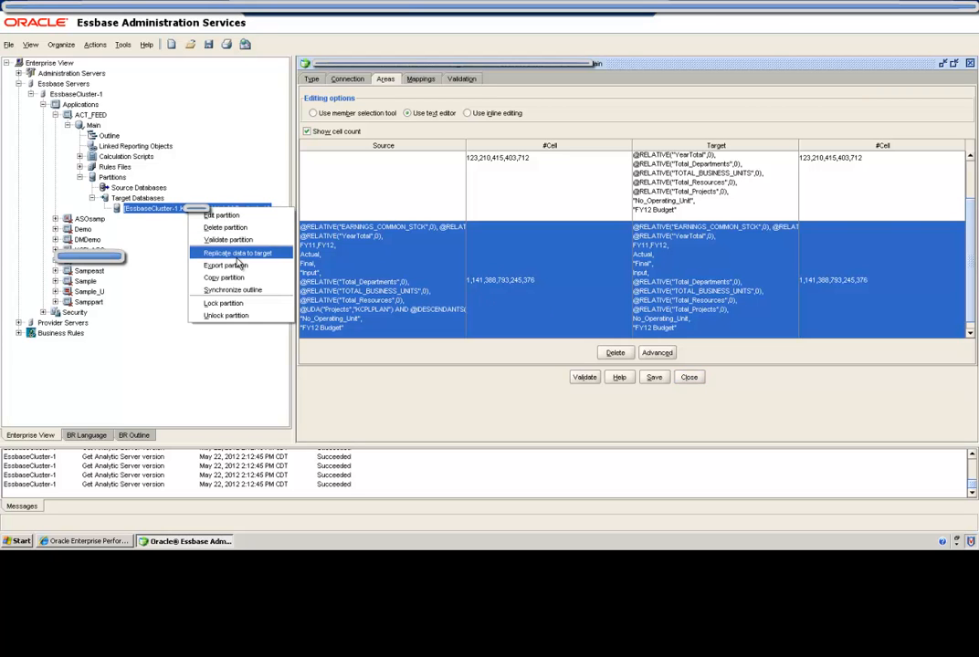